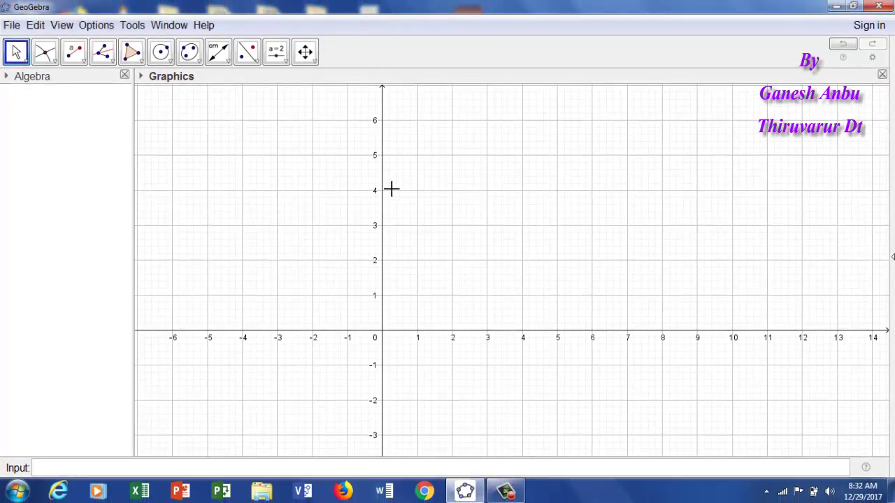
Turn off both the axes and the grid in the Graphics view for a blank canvas.
right_click(392, 189)
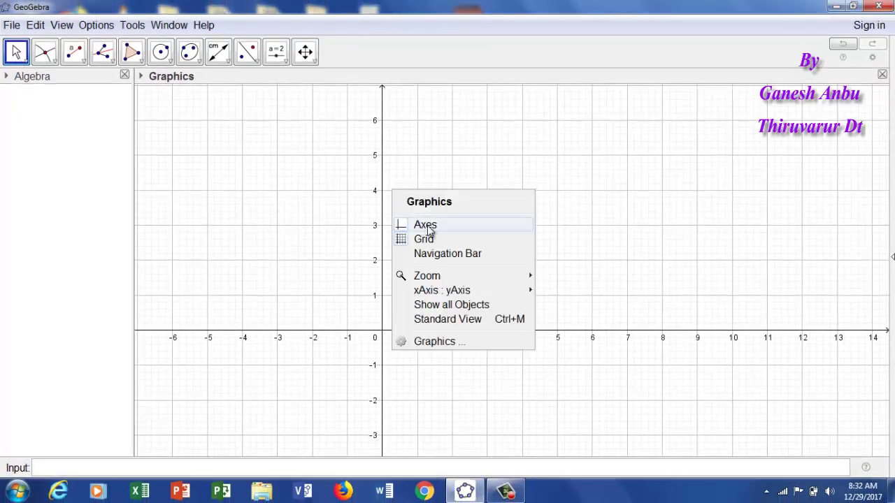
left_click(426, 225)
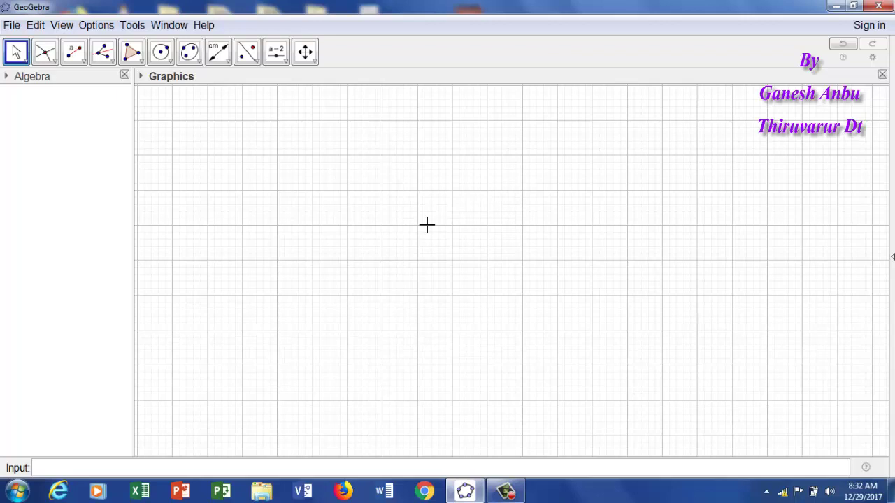
right_click(493, 203)
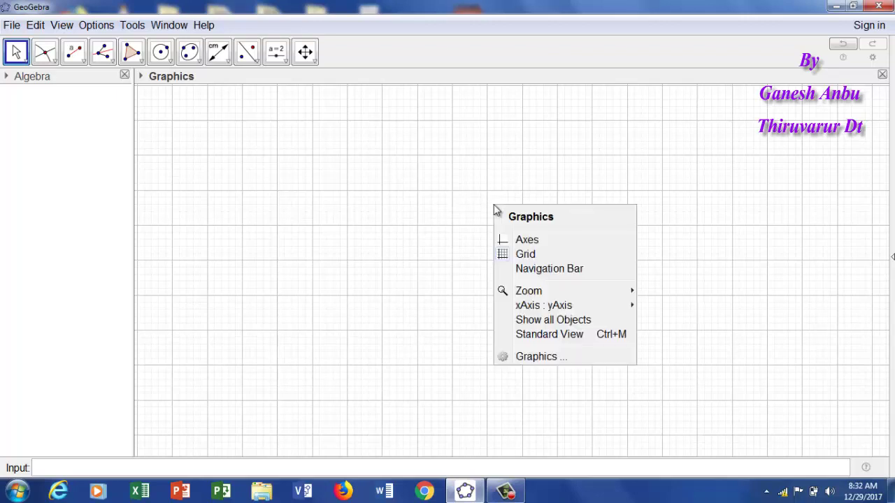
left_click(523, 254)
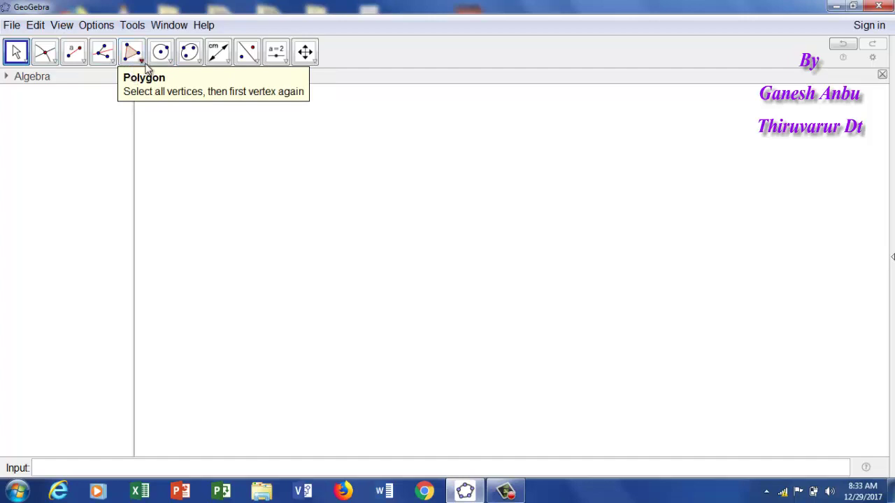
Draw triangle ABC with the Polygon tool, giving sides a = 5.52, b = 6.46, c = 6.92.
left_click(141, 62)
left_click(142, 82)
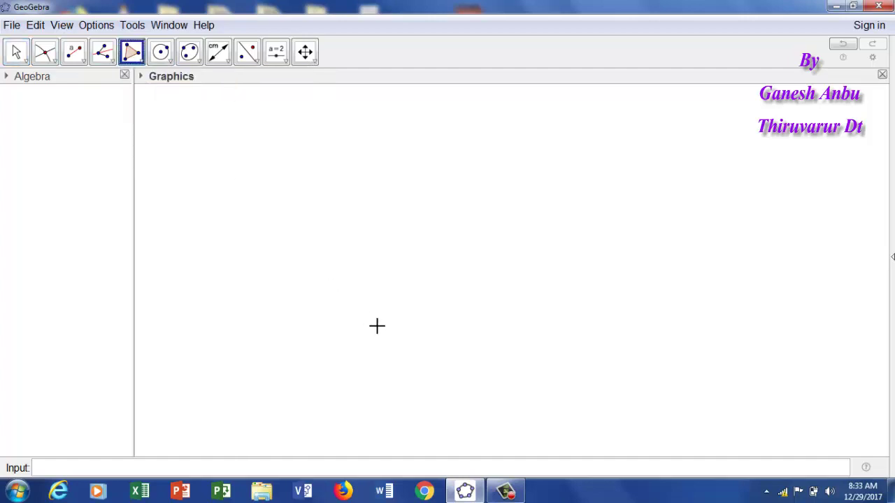
left_click(365, 321)
left_click(608, 327)
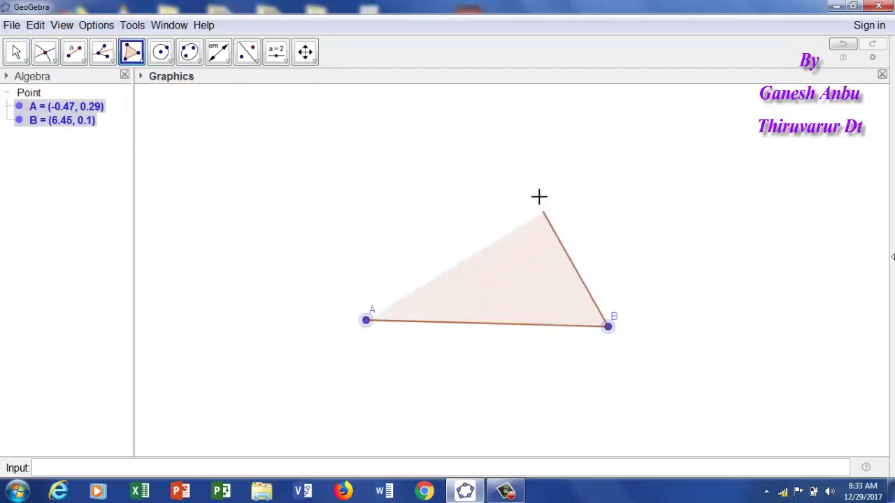
left_click(520, 155)
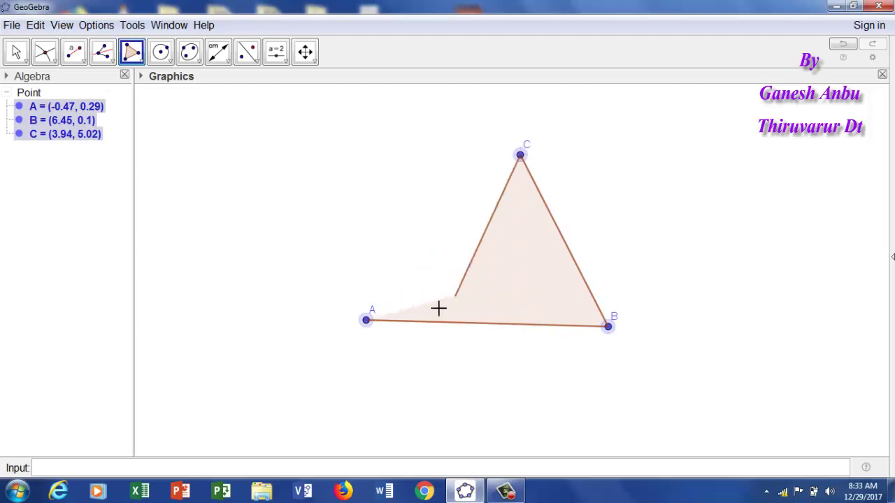
left_click(366, 320)
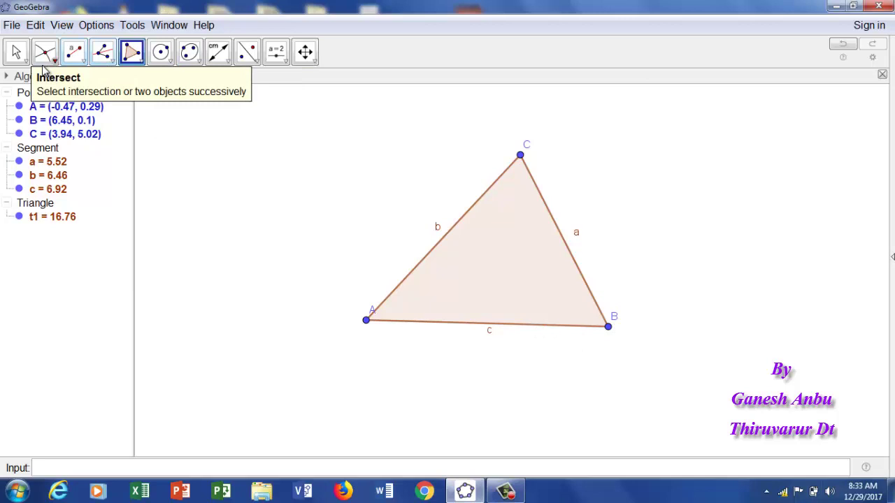
Select the Angle Bisector tool from the line construction tools.
left_click(112, 63)
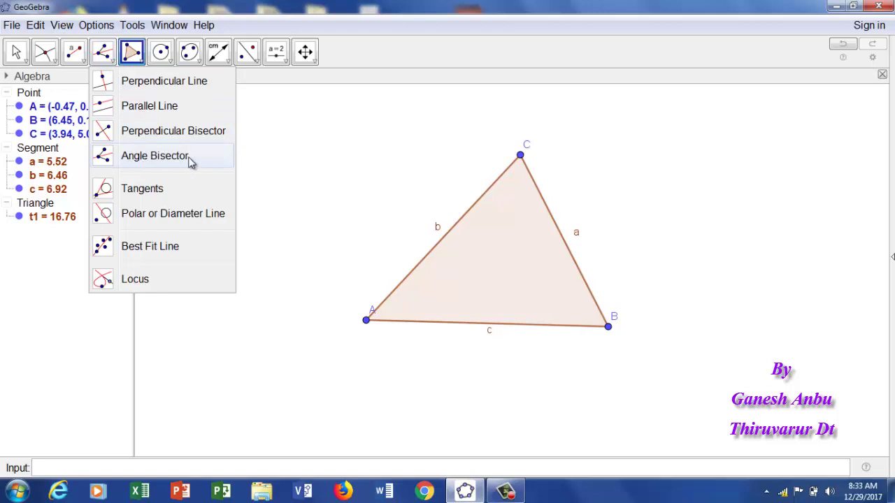
left_click(155, 157)
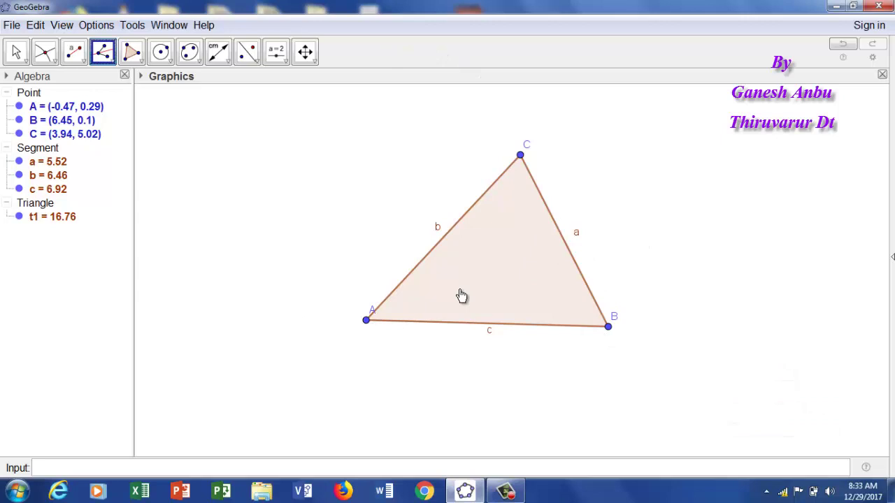
Construct the angle bisectors f, g and h at vertices A, B and C.
left_click(607, 328)
left_click(367, 323)
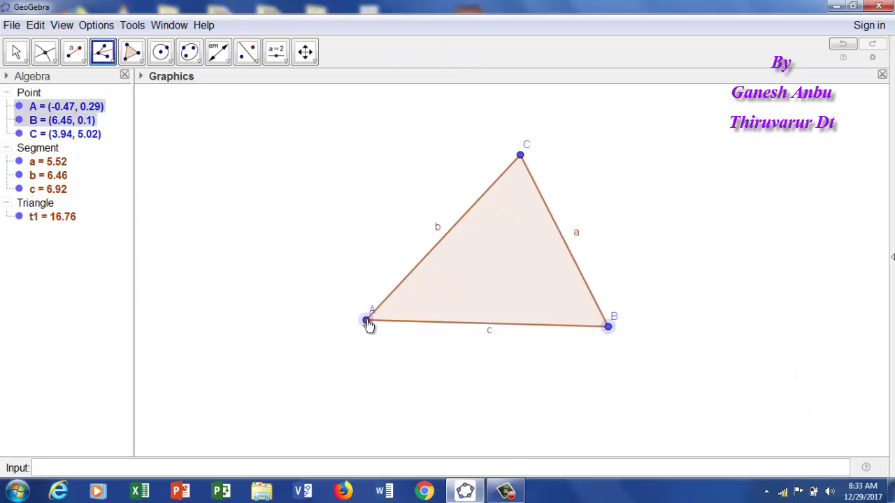
left_click(520, 156)
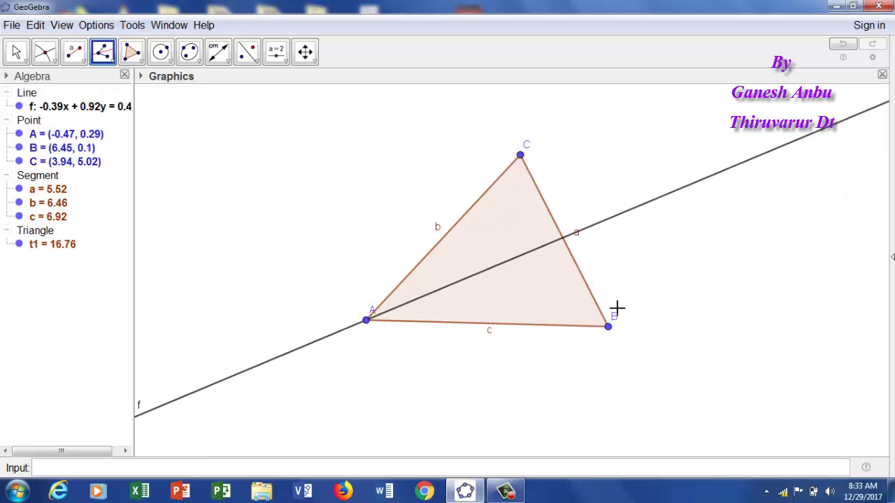
left_click(365, 321)
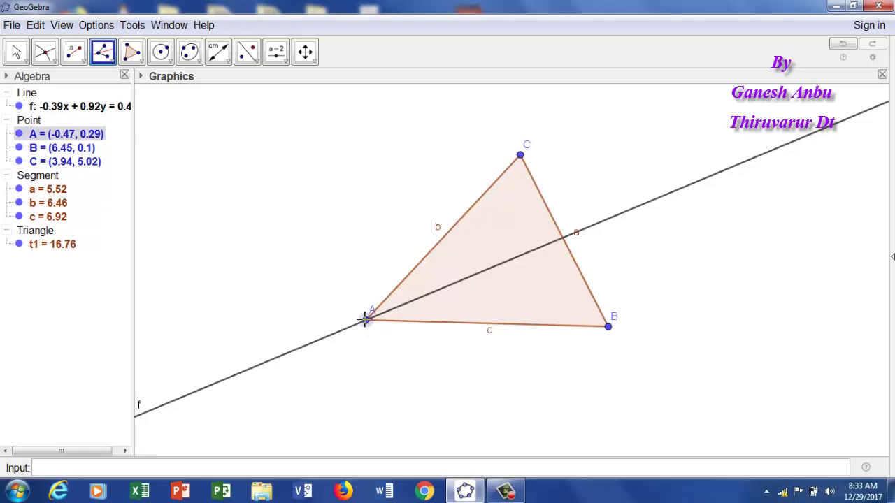
left_click(609, 328)
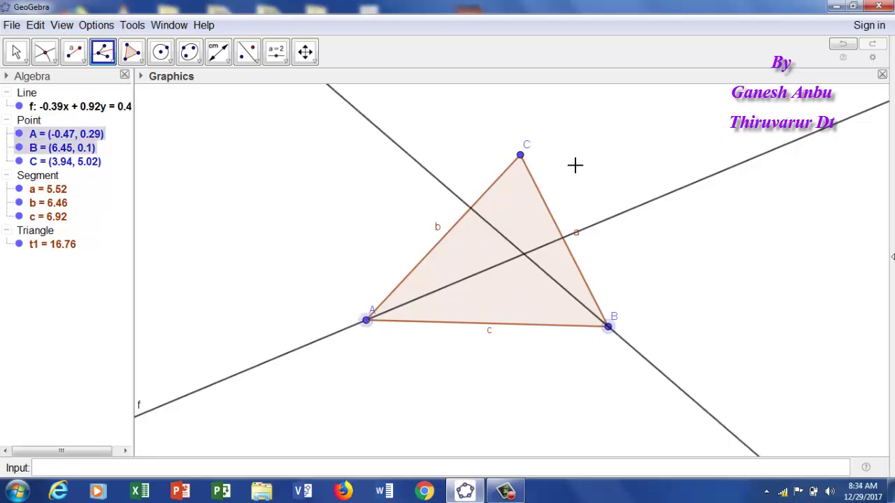
left_click(520, 160)
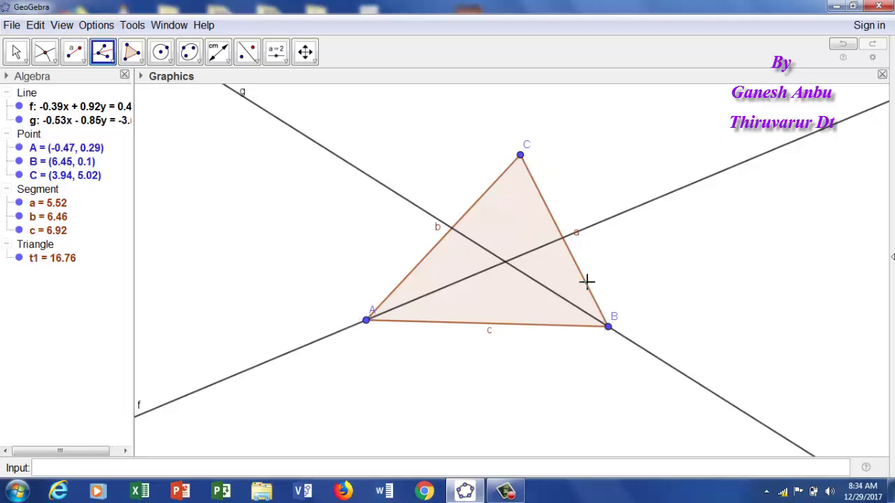
left_click(609, 327)
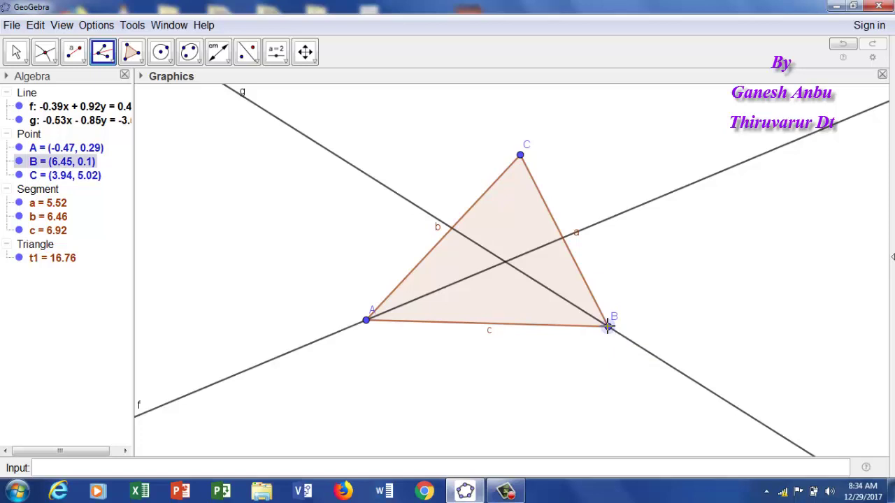
left_click(521, 156)
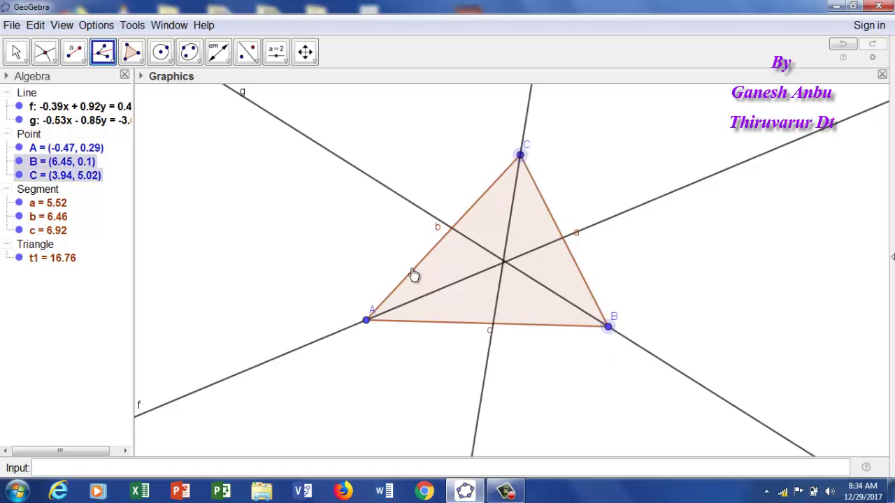
left_click(365, 319)
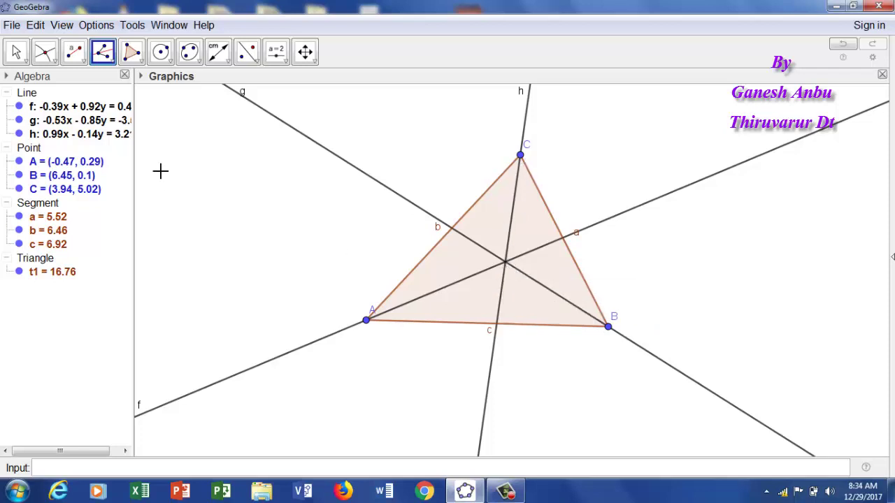
Activate the Intersect tool and pick bisector h as the first object.
left_click(44, 53)
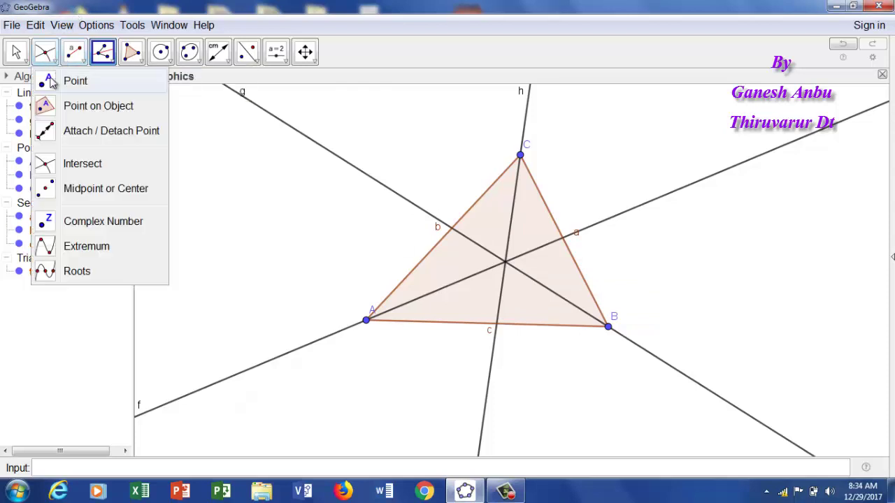
left_click(52, 82)
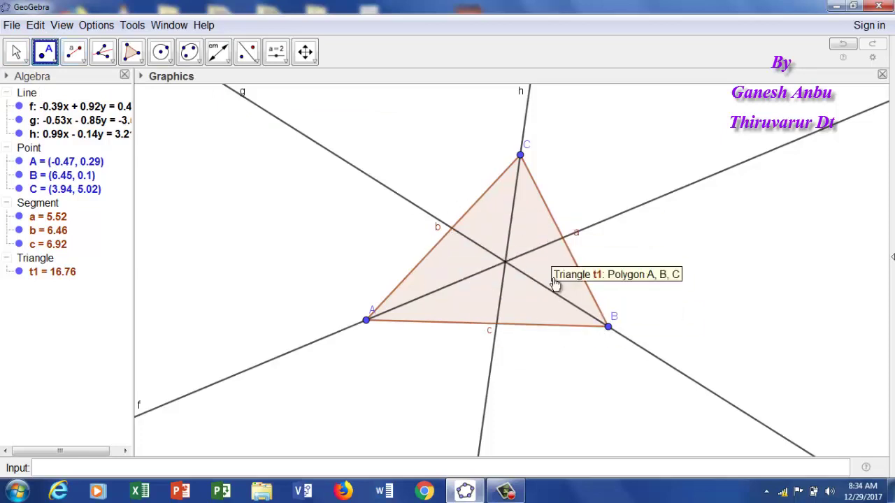
left_click(54, 63)
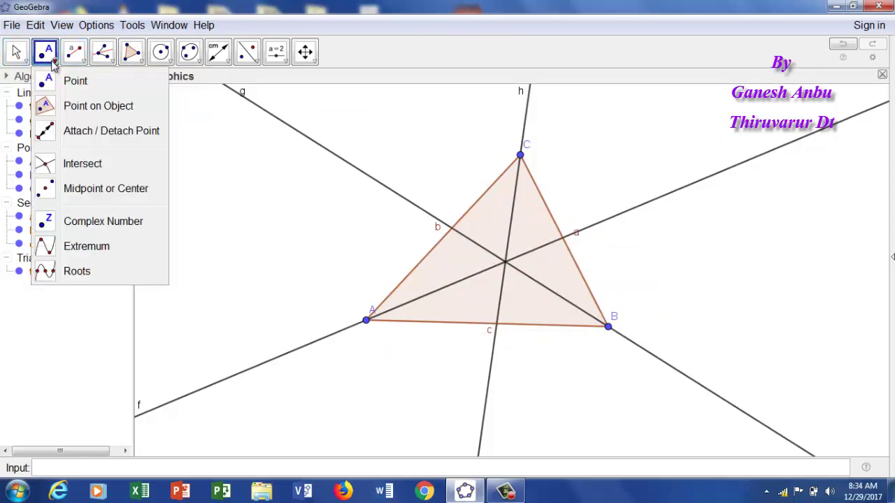
left_click(83, 165)
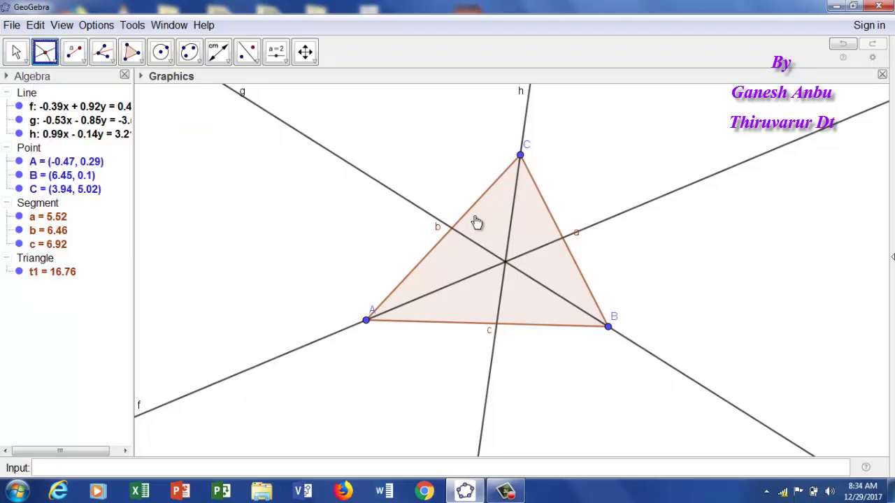
left_click(514, 209)
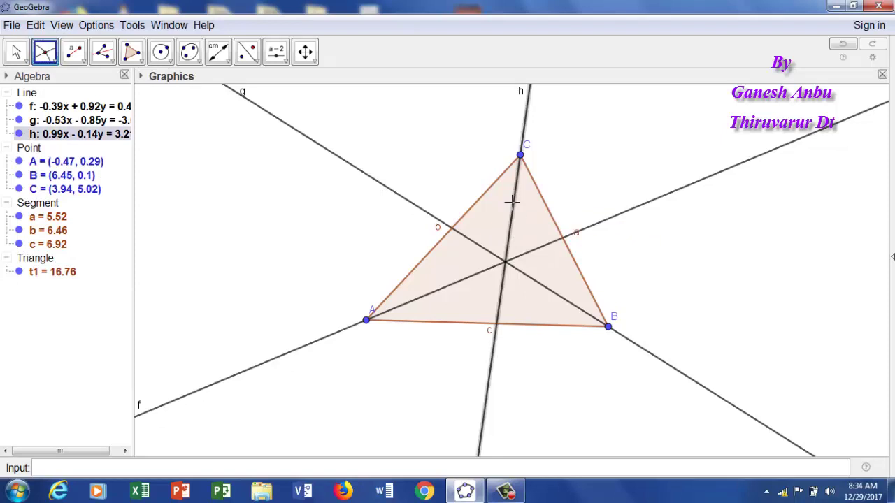
Create incenter D (3.51, 1.96) and points E, F, G where bisectors f, g, h meet sides a, b, c.
left_click(506, 260)
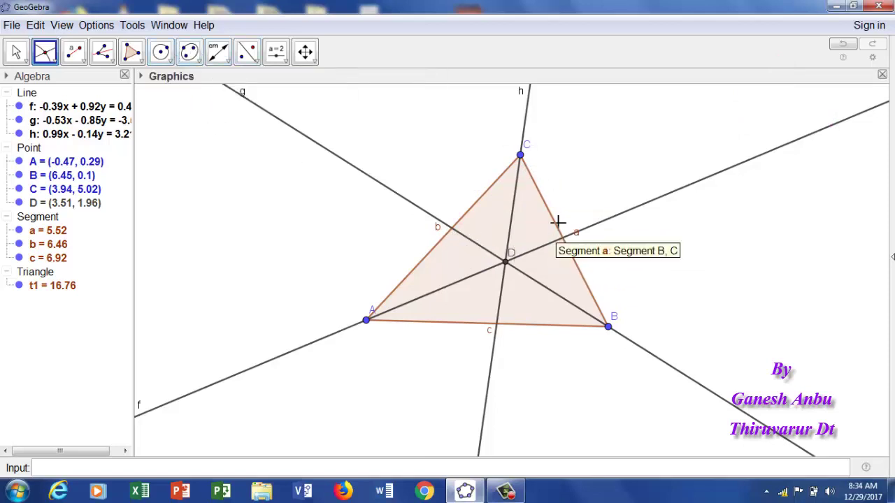
left_click(550, 248)
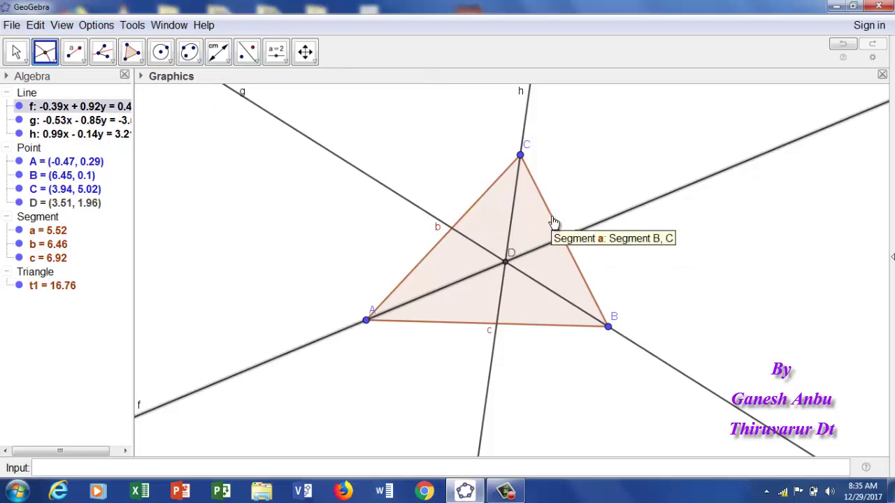
left_click(552, 222)
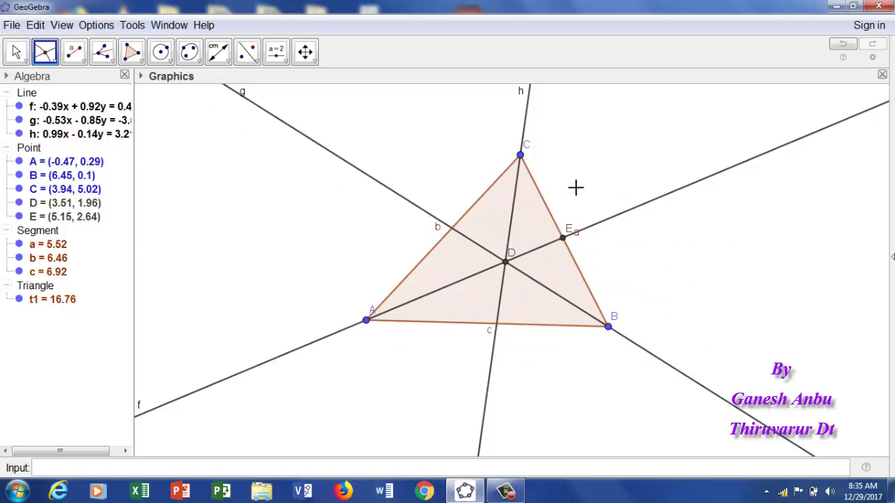
left_click(470, 240)
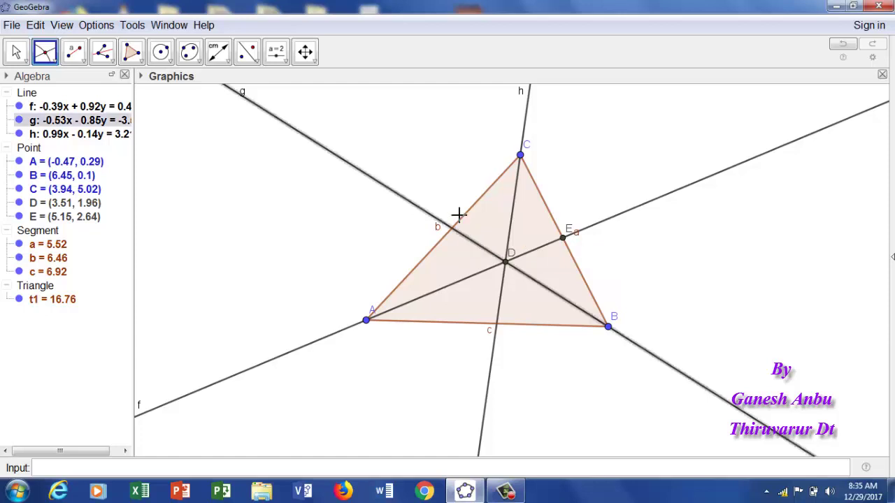
left_click(461, 214)
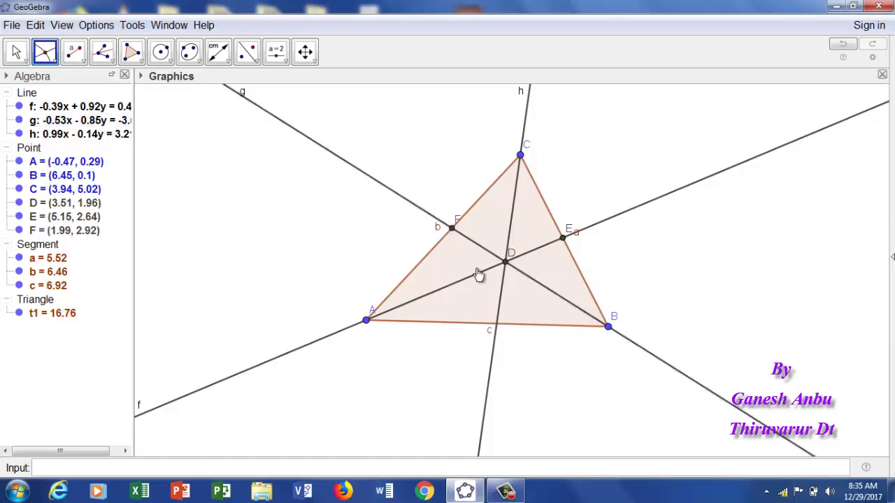
left_click(499, 301)
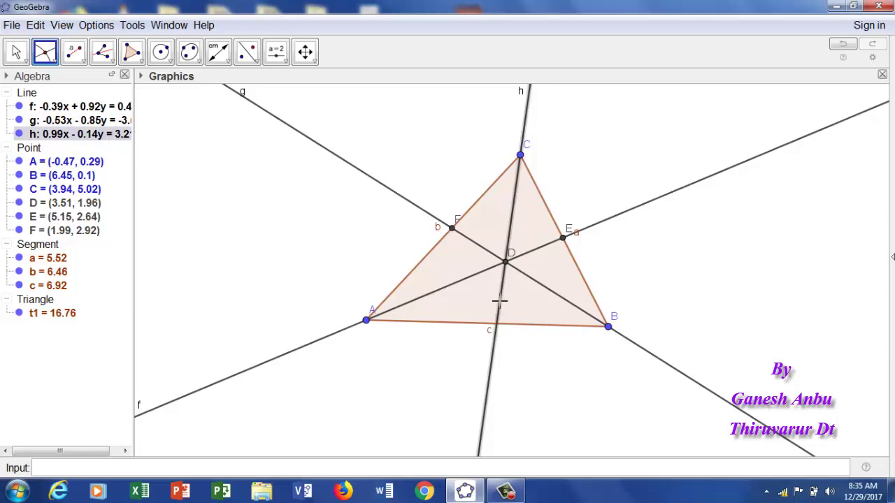
left_click(530, 329)
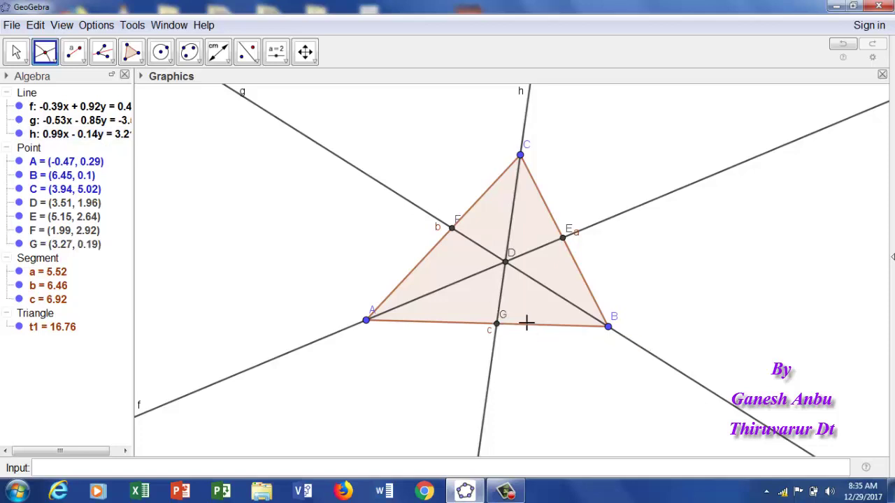
Start a Circle with Center through Point centred at incenter D.
left_click(168, 62)
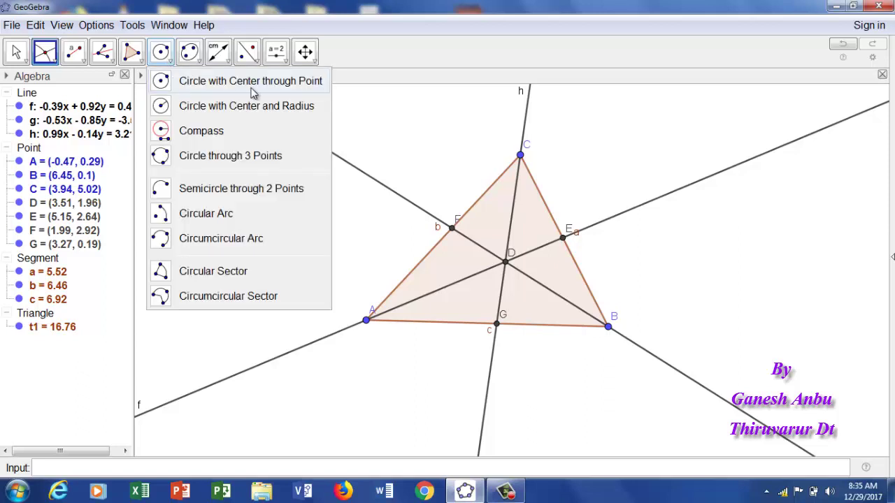
left_click(221, 81)
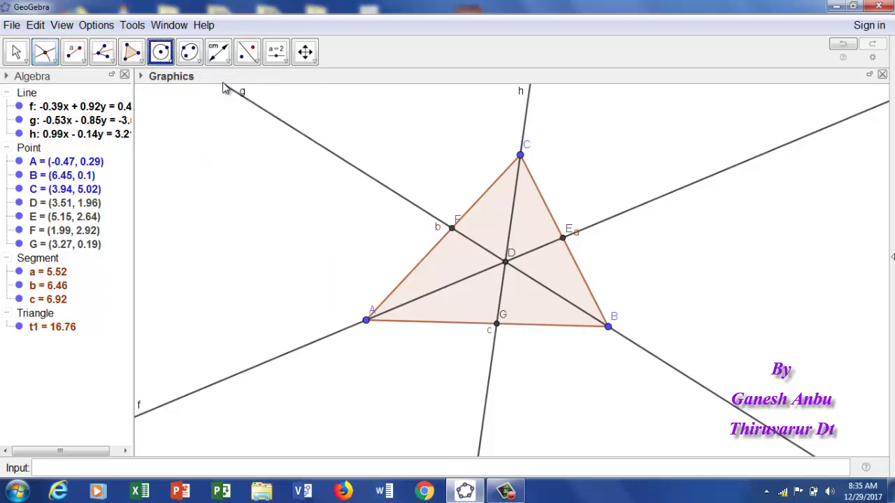
left_click(505, 264)
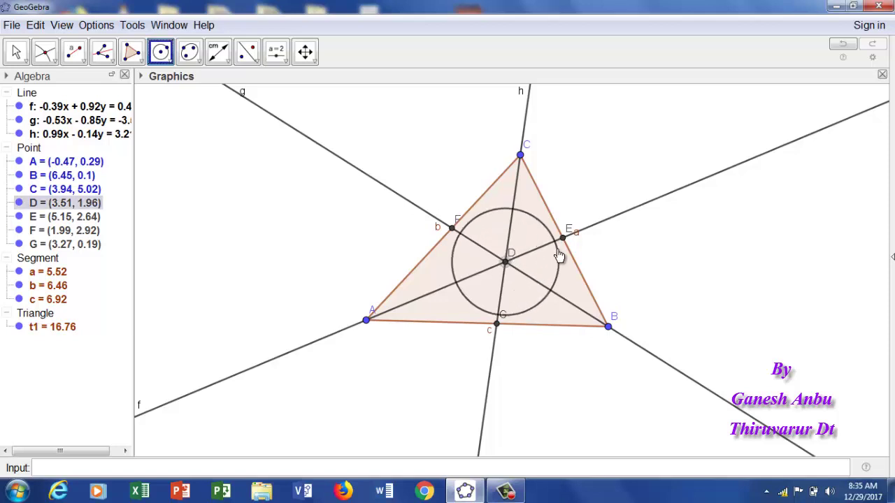